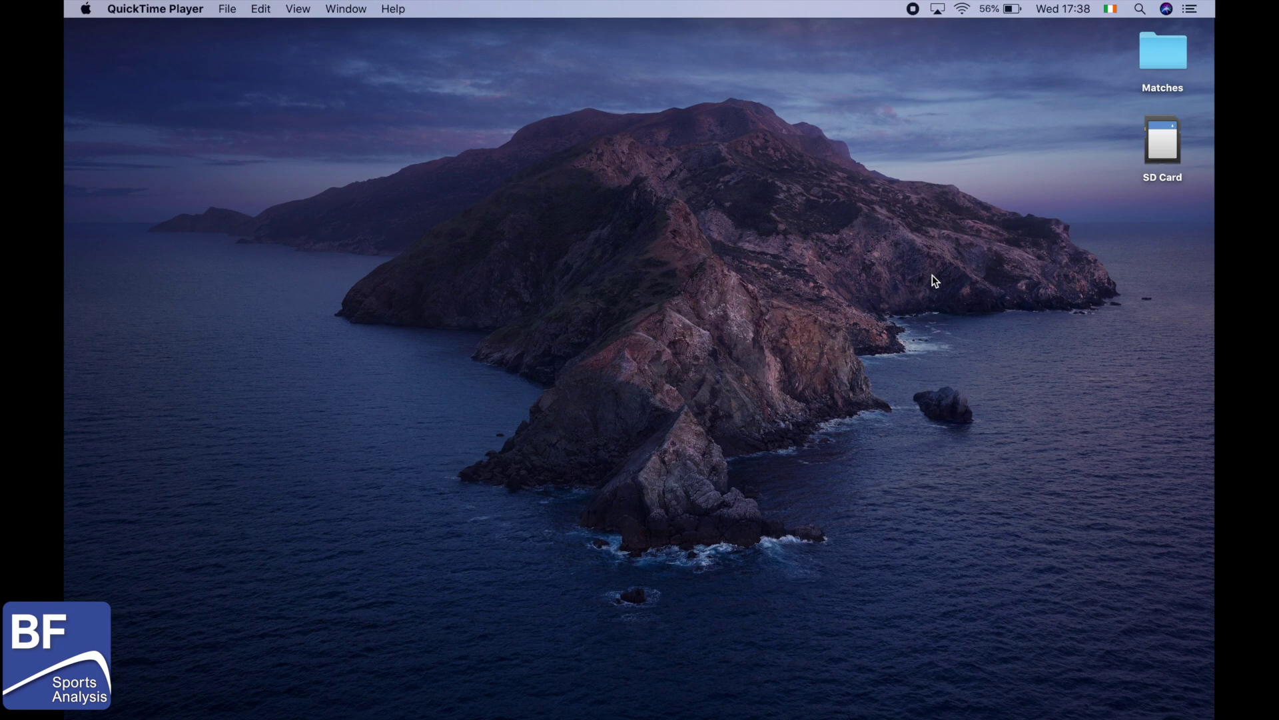
- Open the SD Card icon on the desktop to list its DCIM and PRIVATE folders
double_click(1165, 141)
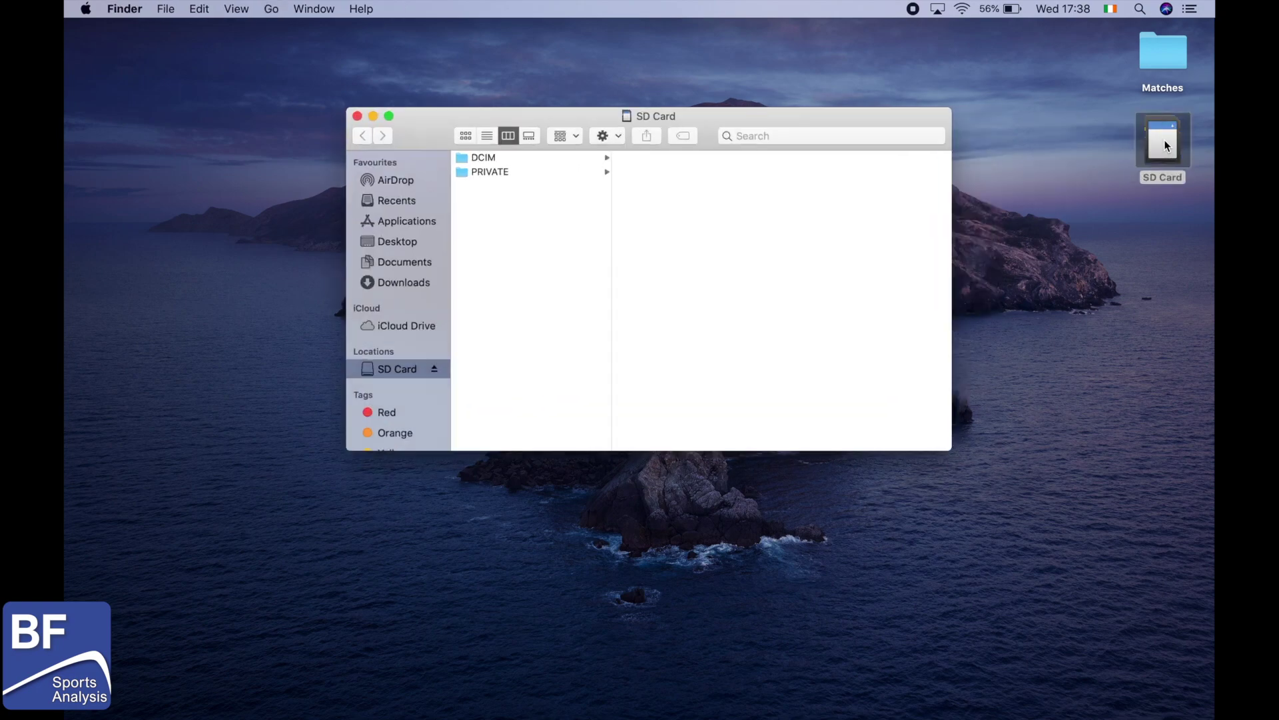
- Preview PRIVATE's AVCHD collection in QuickTime, cancel it, and start dragging AVCHD to the desktop
left_click(585, 177)
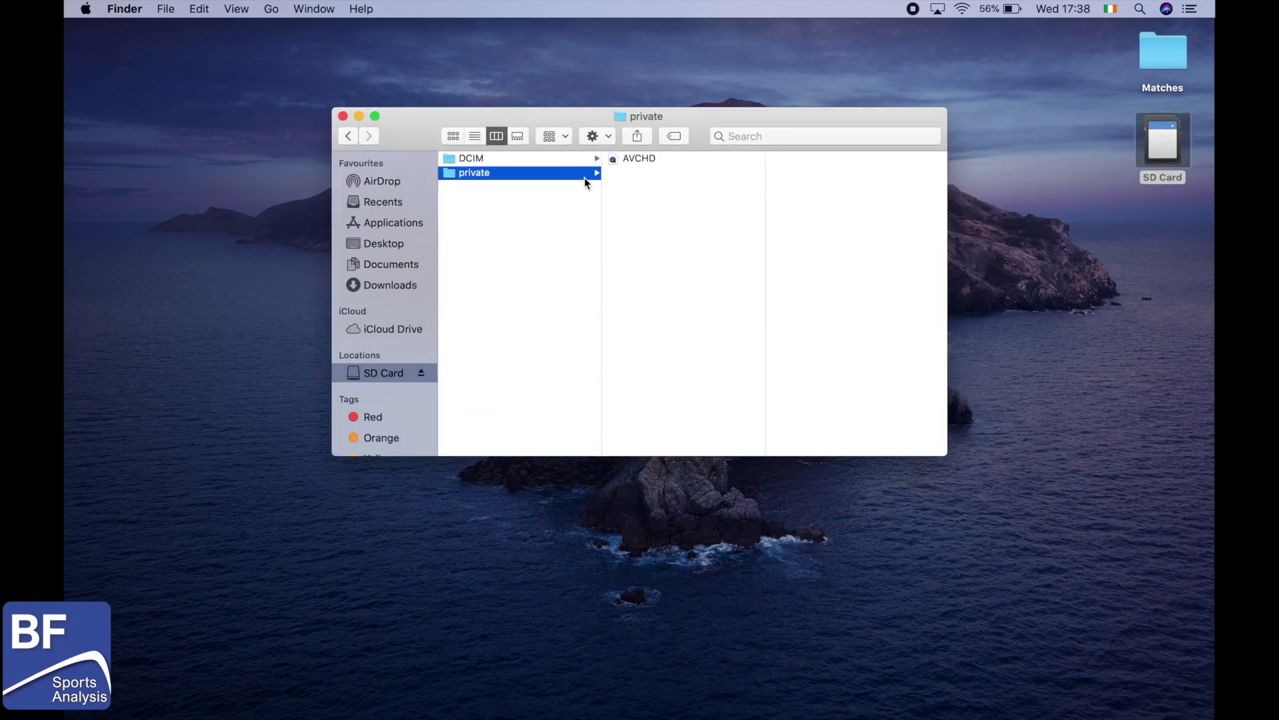
double_click(639, 160)
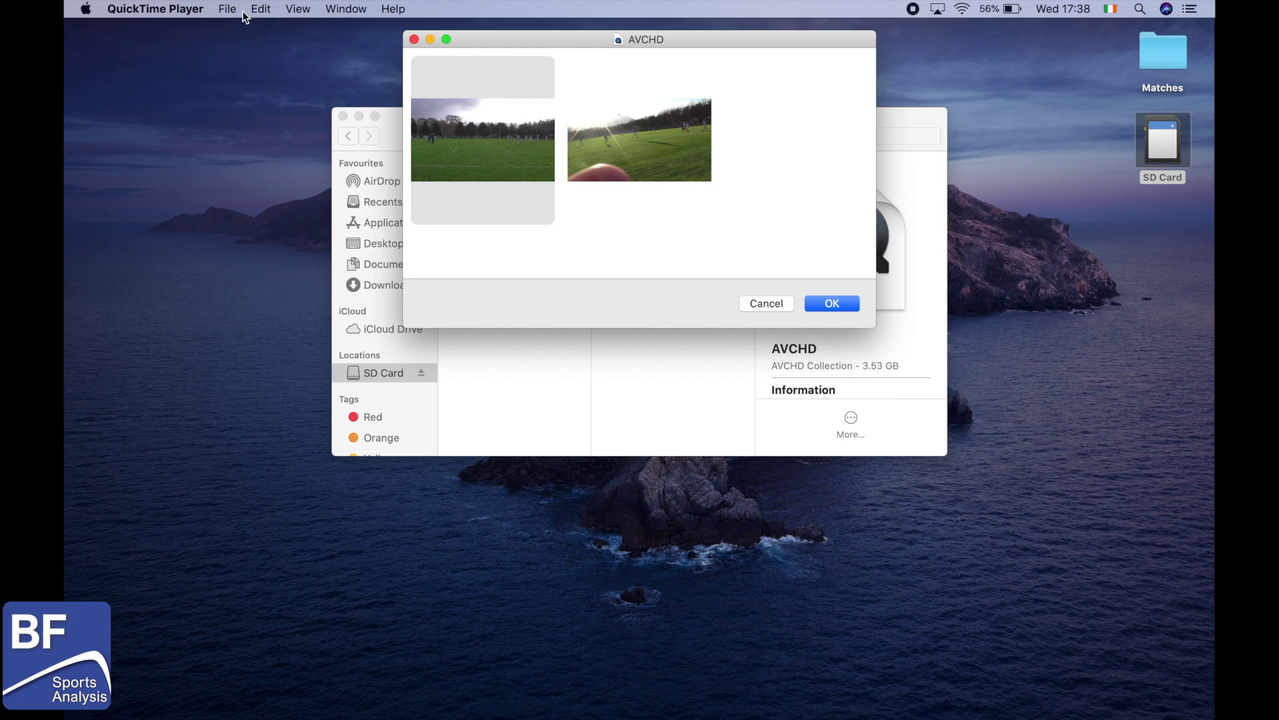
left_click(765, 303)
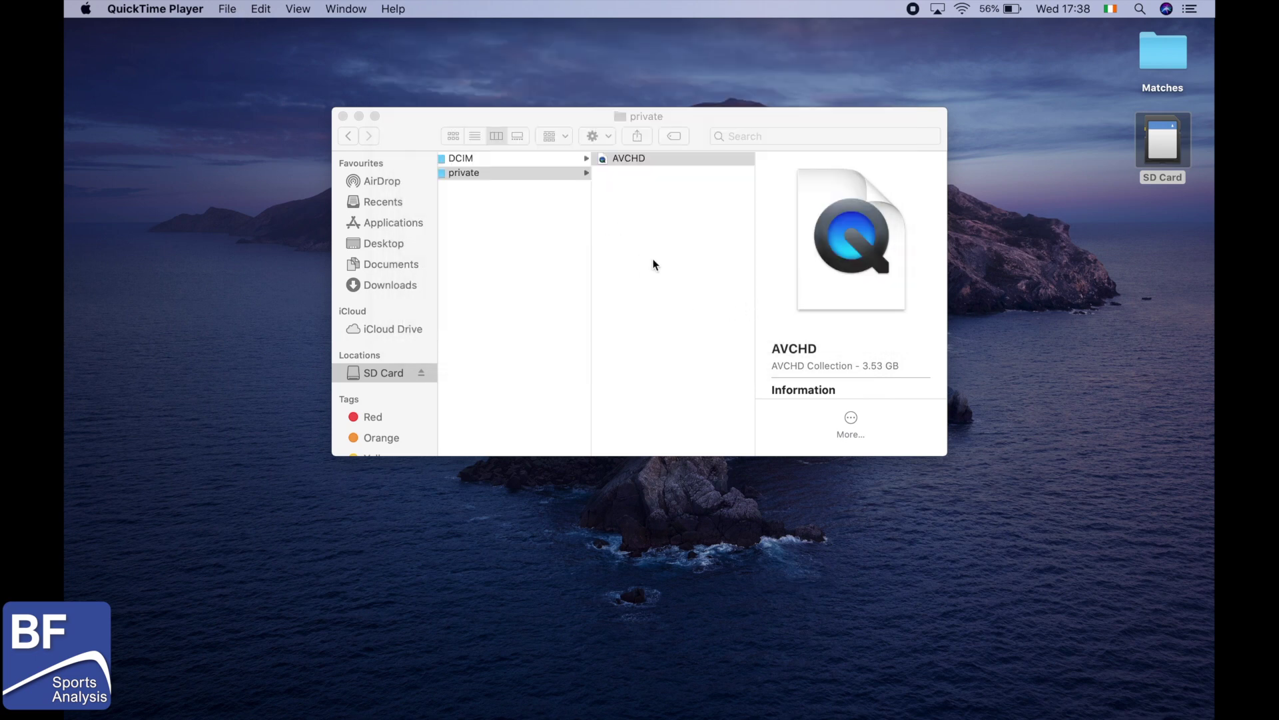
left_click(637, 200)
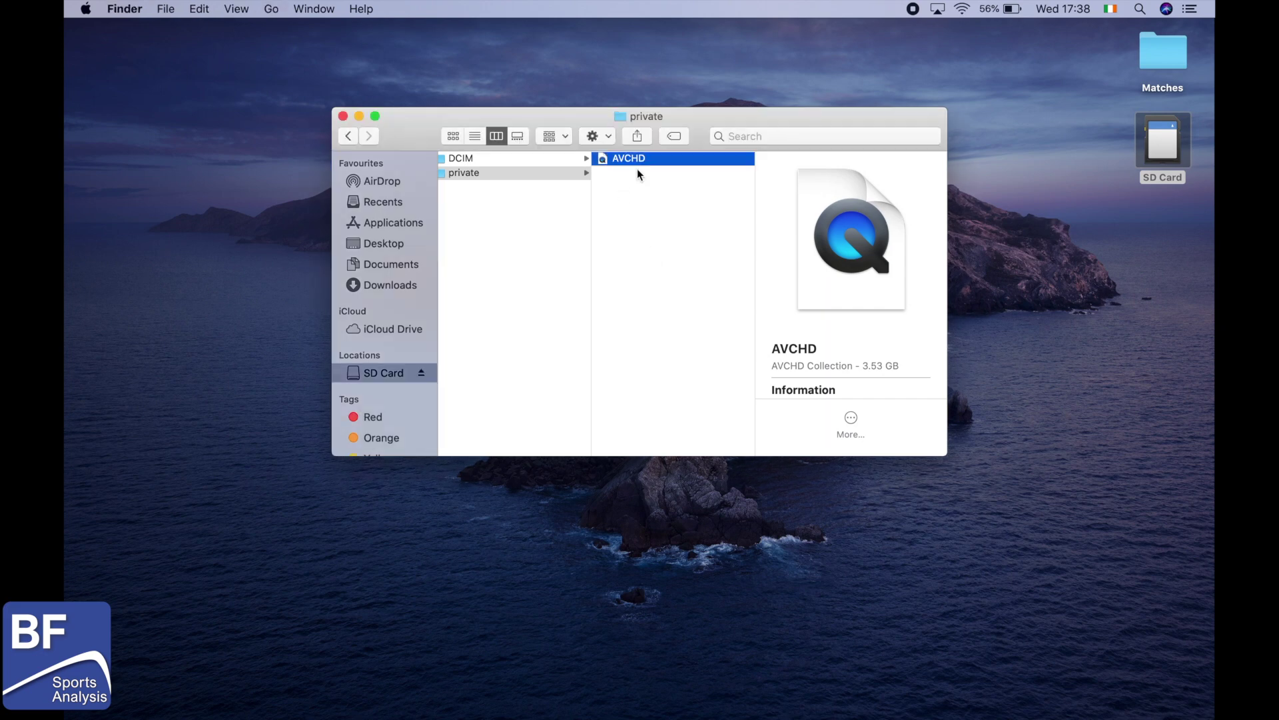
left_click_drag(628, 162, 440, 516)
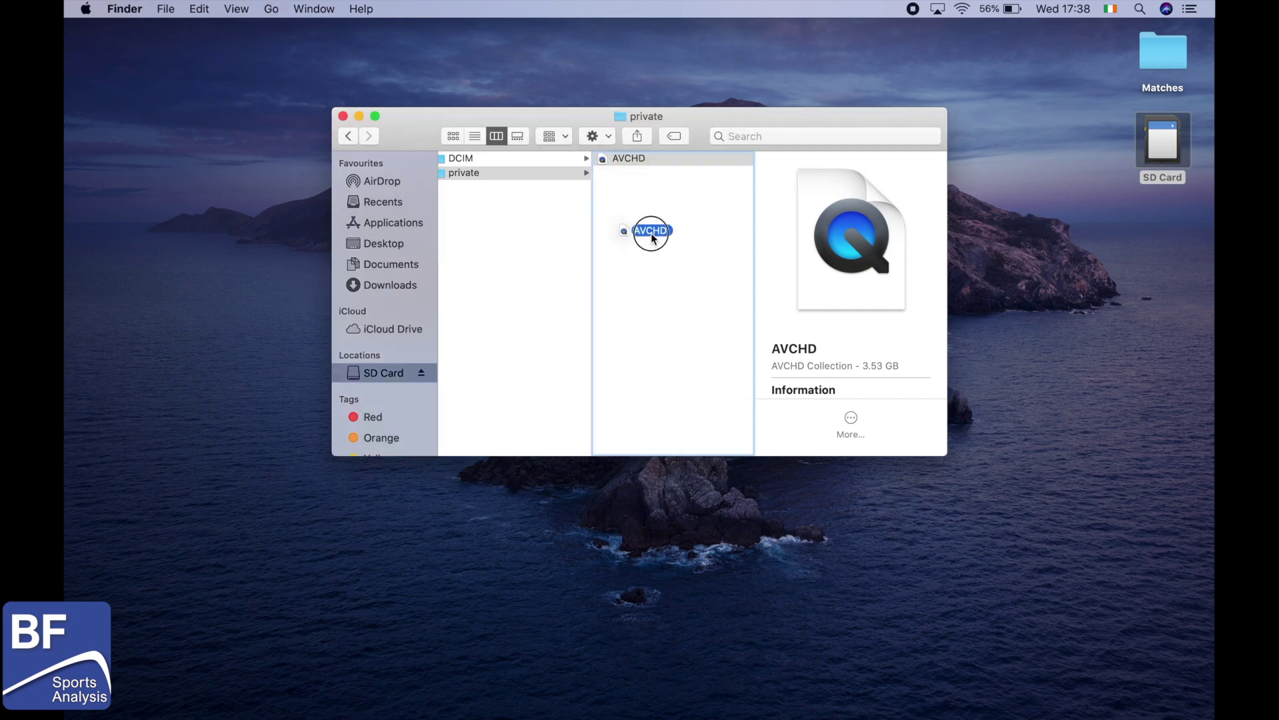
- Drop the 3.53 GB AVCHD copy on the desktop, then close the SD card window
left_click_drag(440, 515, 400, 555)
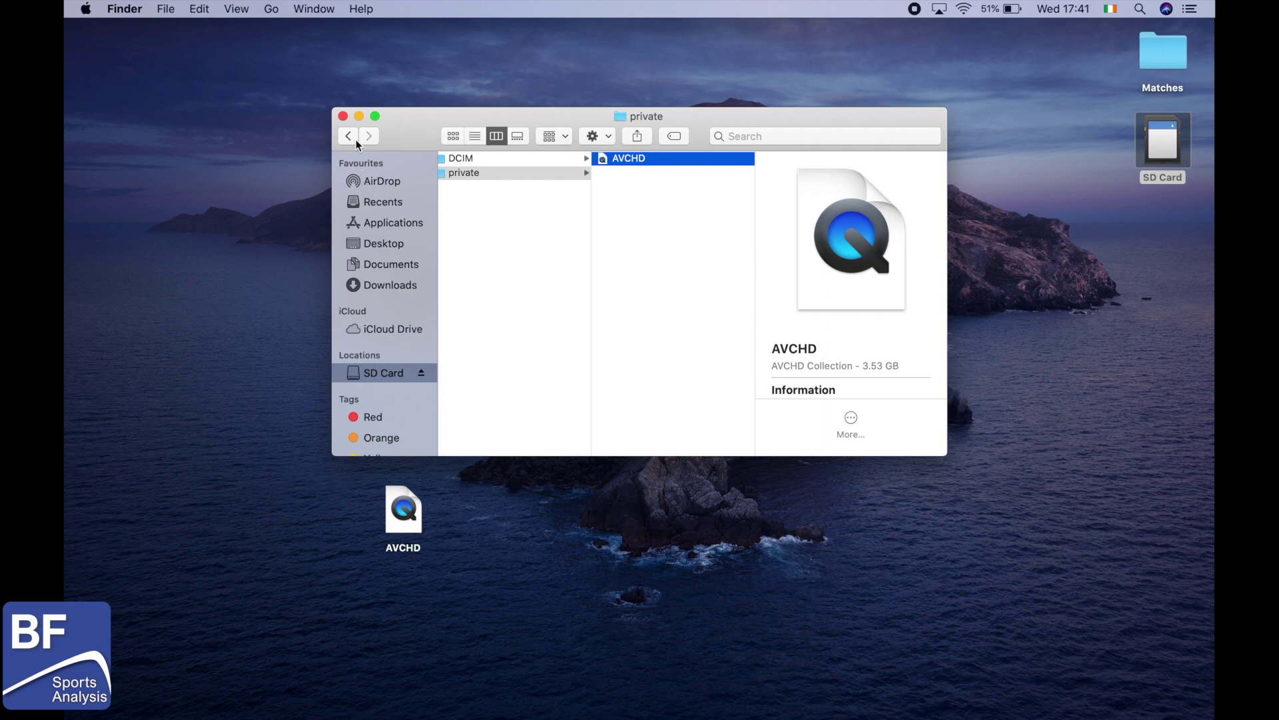
left_click(342, 117)
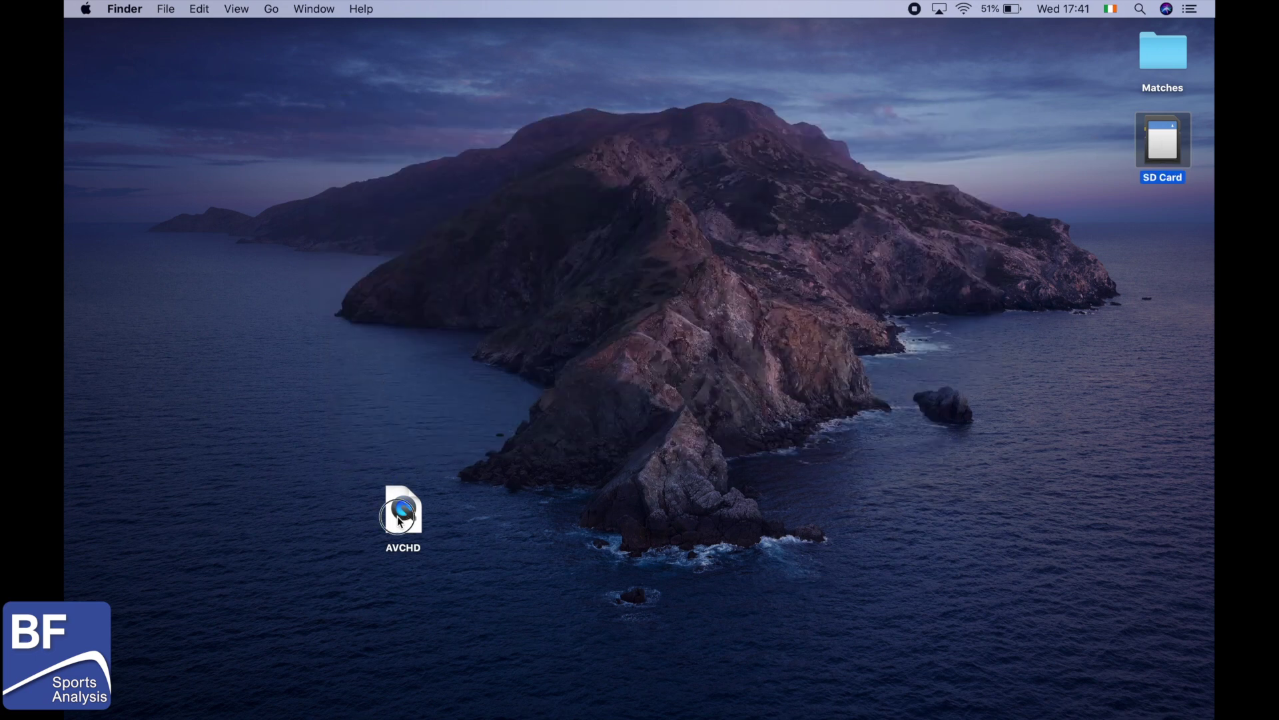
- Rename the desktop AVCHD copy to 'today' and open it
left_click_drag(400, 520, 446, 288)
key("Return")
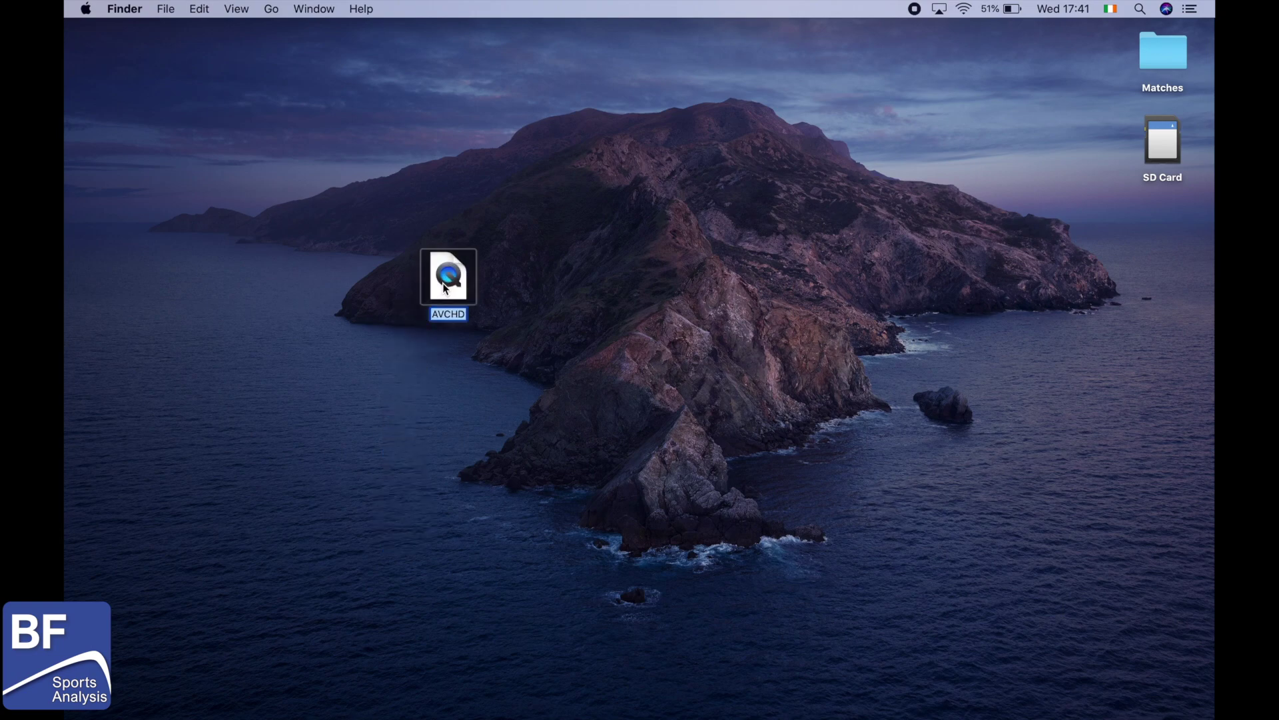
type("today")
left_click(451, 380)
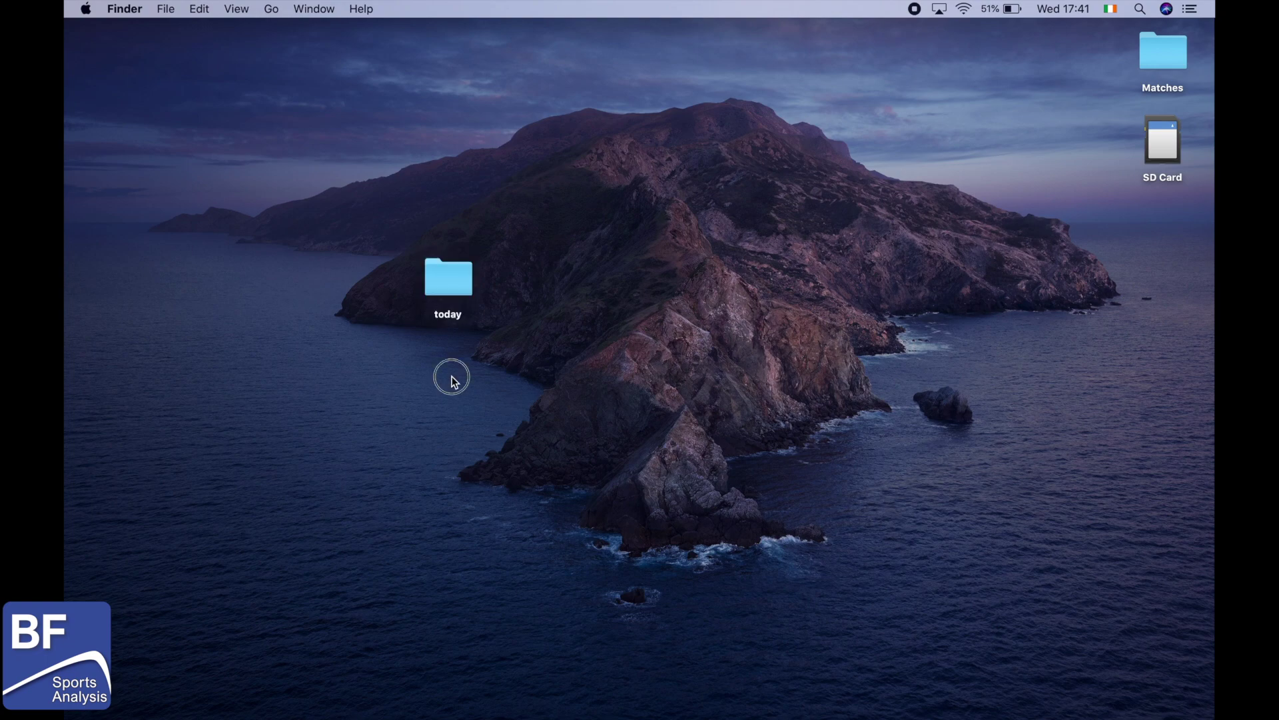
double_click(456, 290)
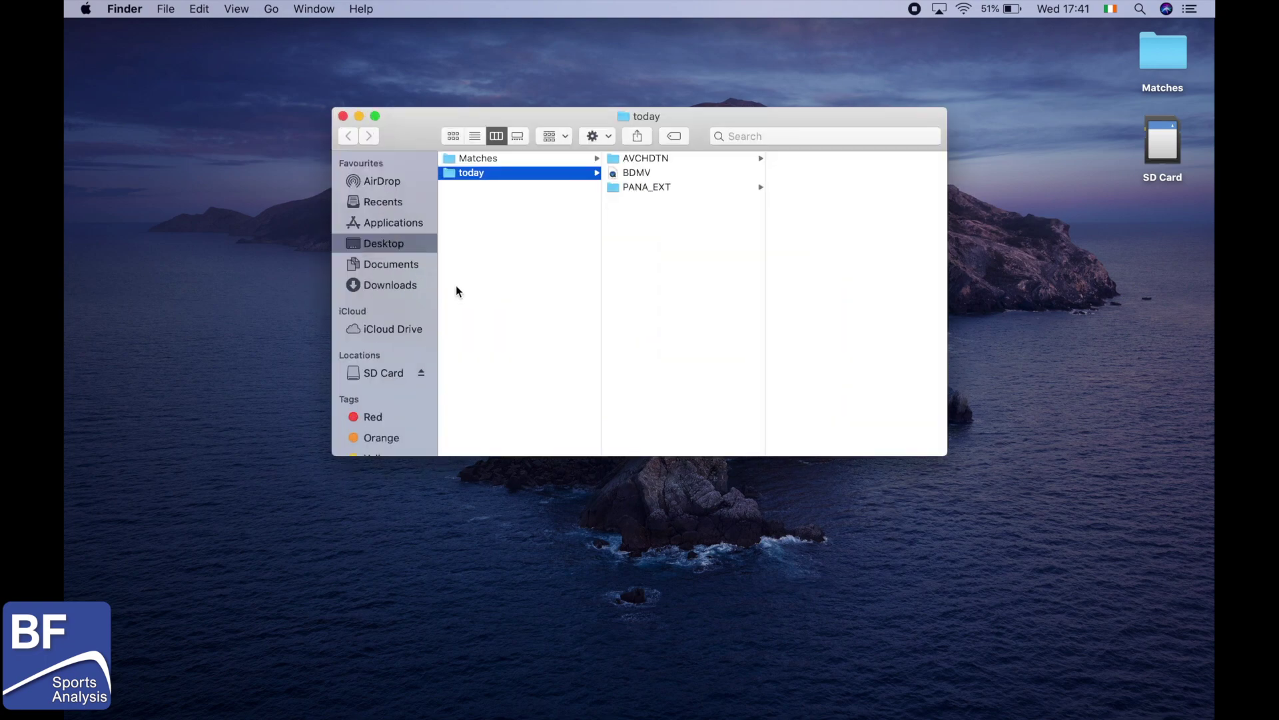
- Rename the BDMV item to 'b' and show its CLIPINF, PLAYLIST and STREAM contents
left_click(659, 173)
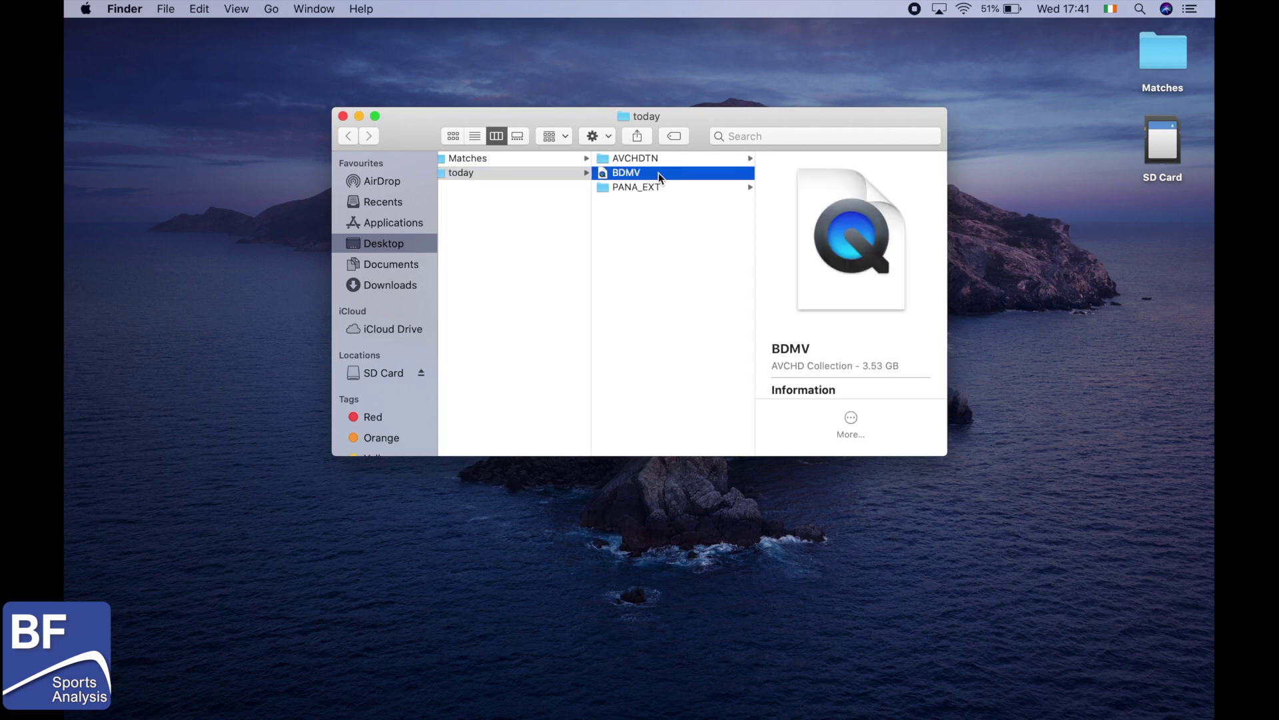
key("Return")
type("b")
key("Return")
left_click(669, 174)
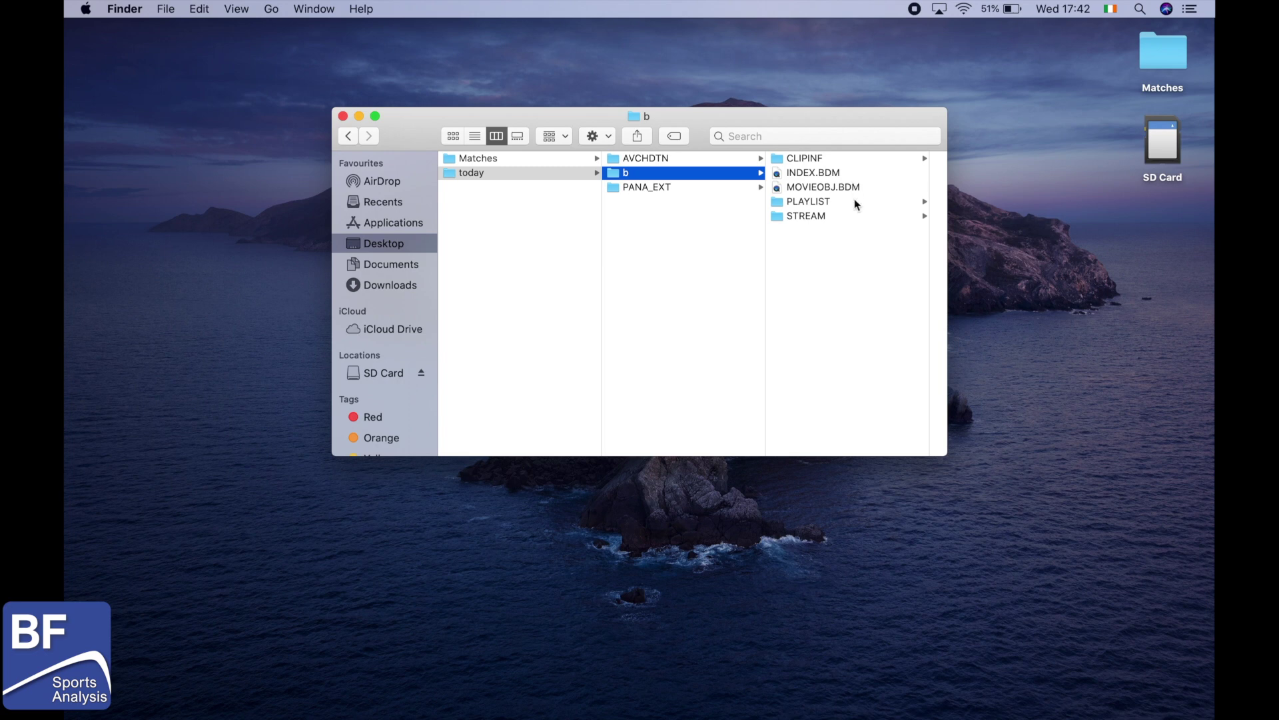
- Open STREAM's 00000.MTS in QuickTime Player through Open With
left_click(853, 217)
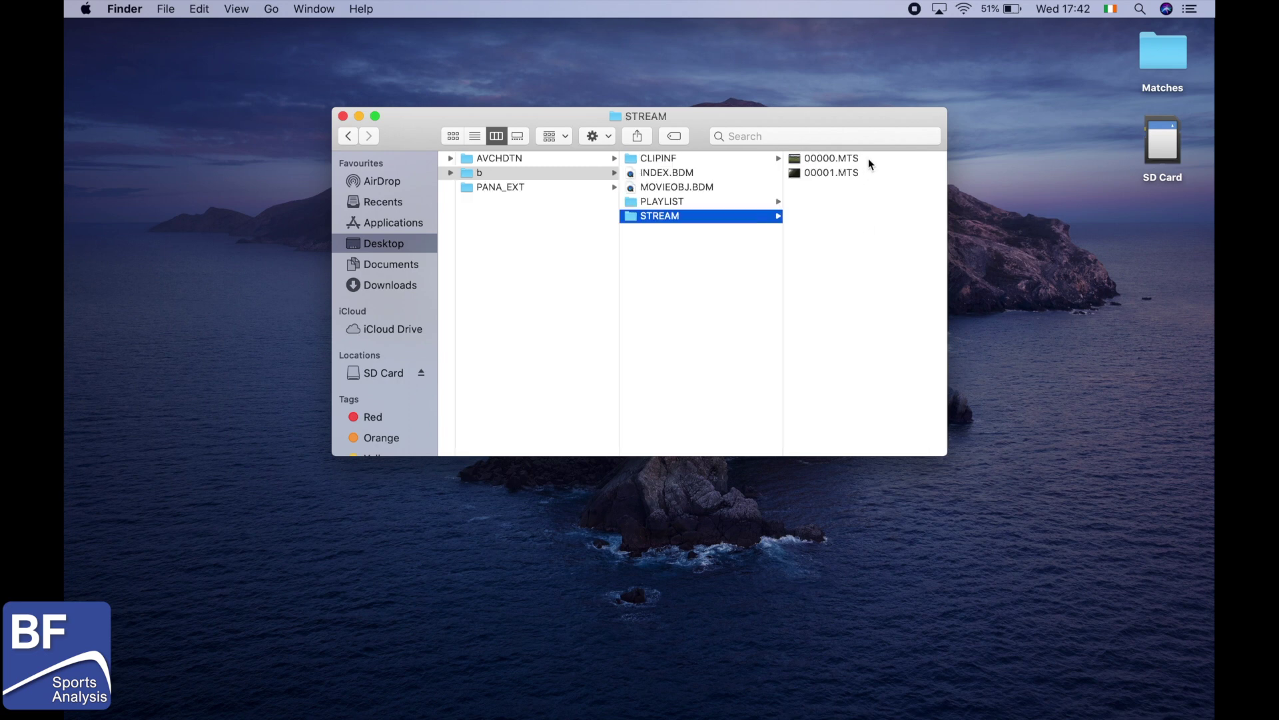
left_click(876, 158)
key("Down")
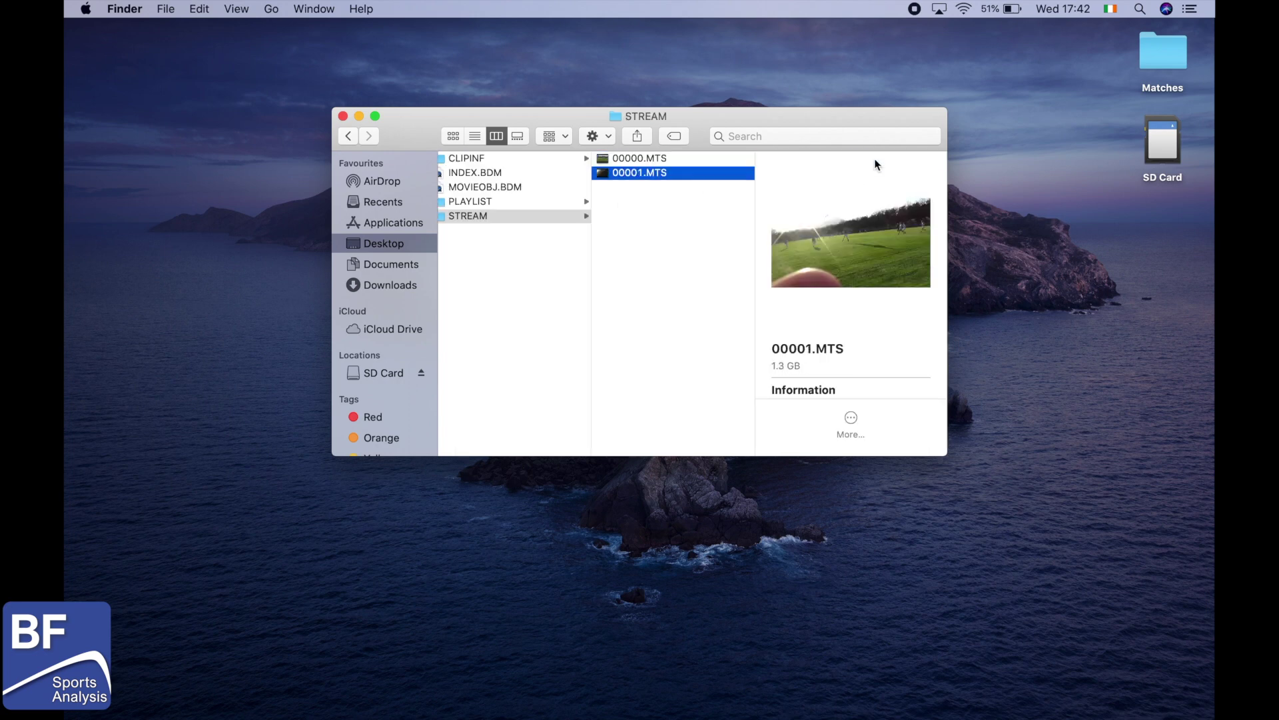
key("Up")
key("Down")
key("Up")
right_click(693, 161)
mouse_move(739, 183)
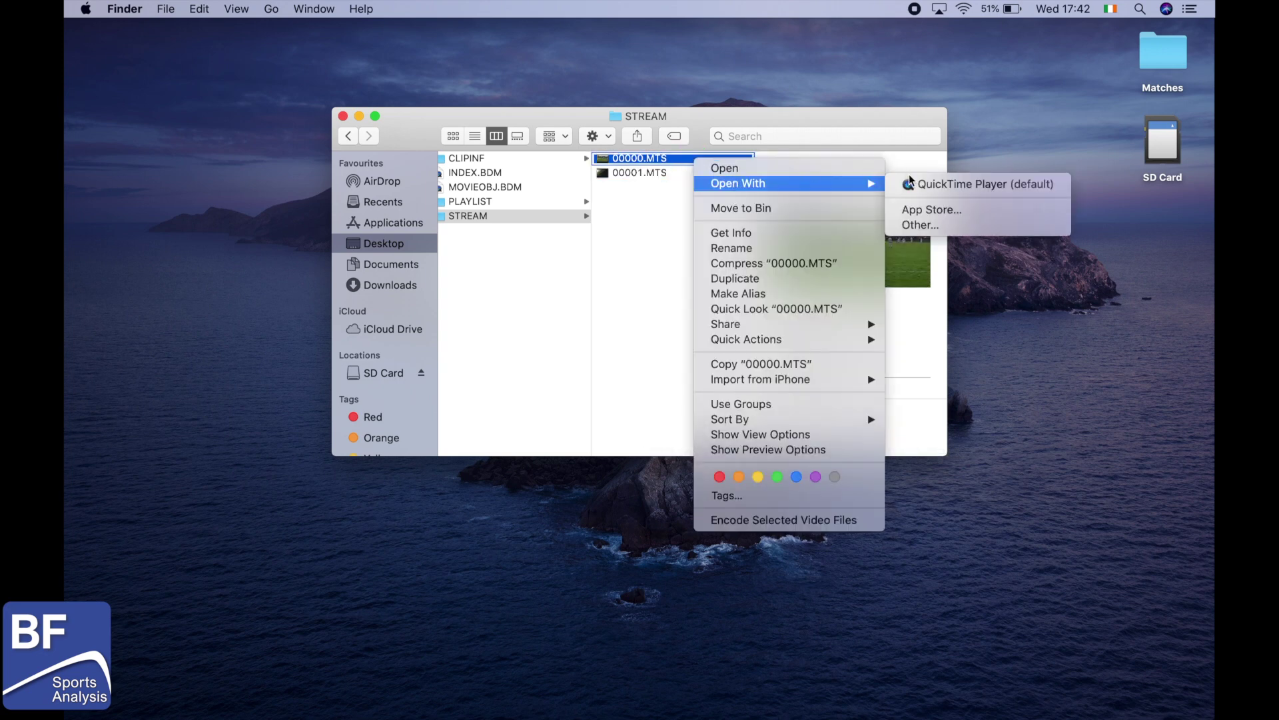
left_click(924, 184)
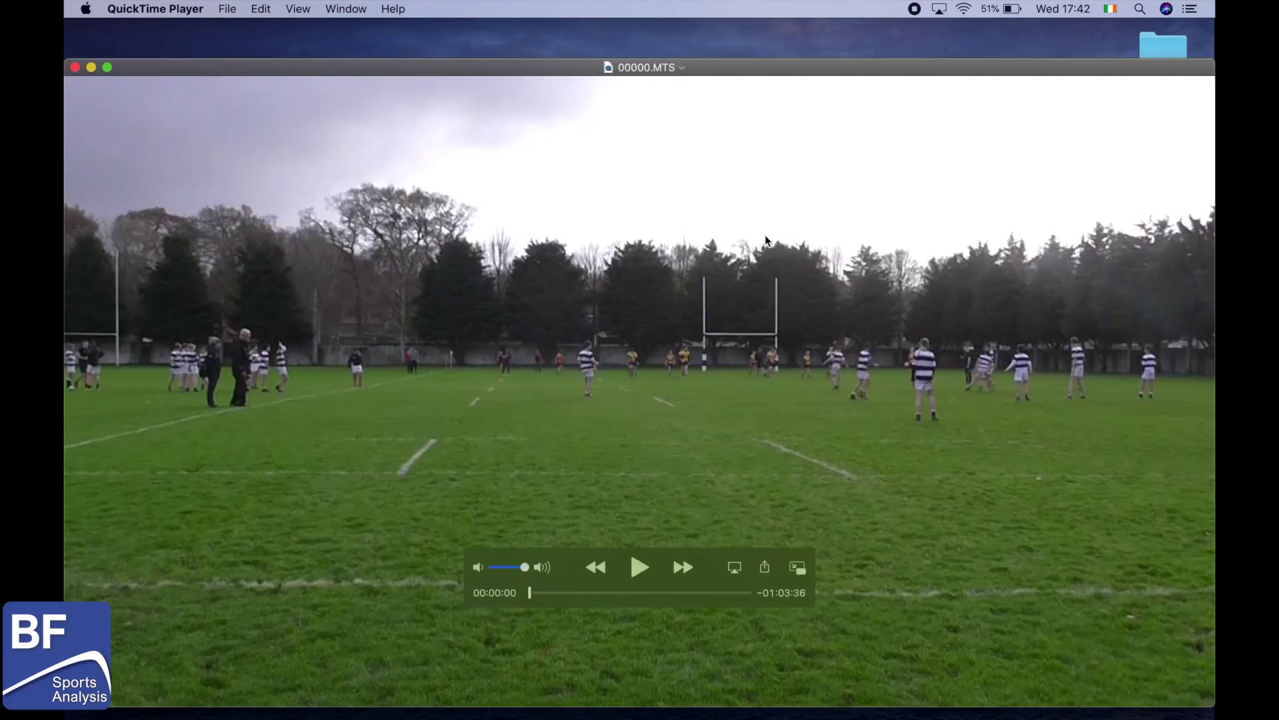
- Append 00001.MTS to the end of the QuickTime timeline, making a 1:40:55 movie
key("ctrl+Up")
left_click(381, 194)
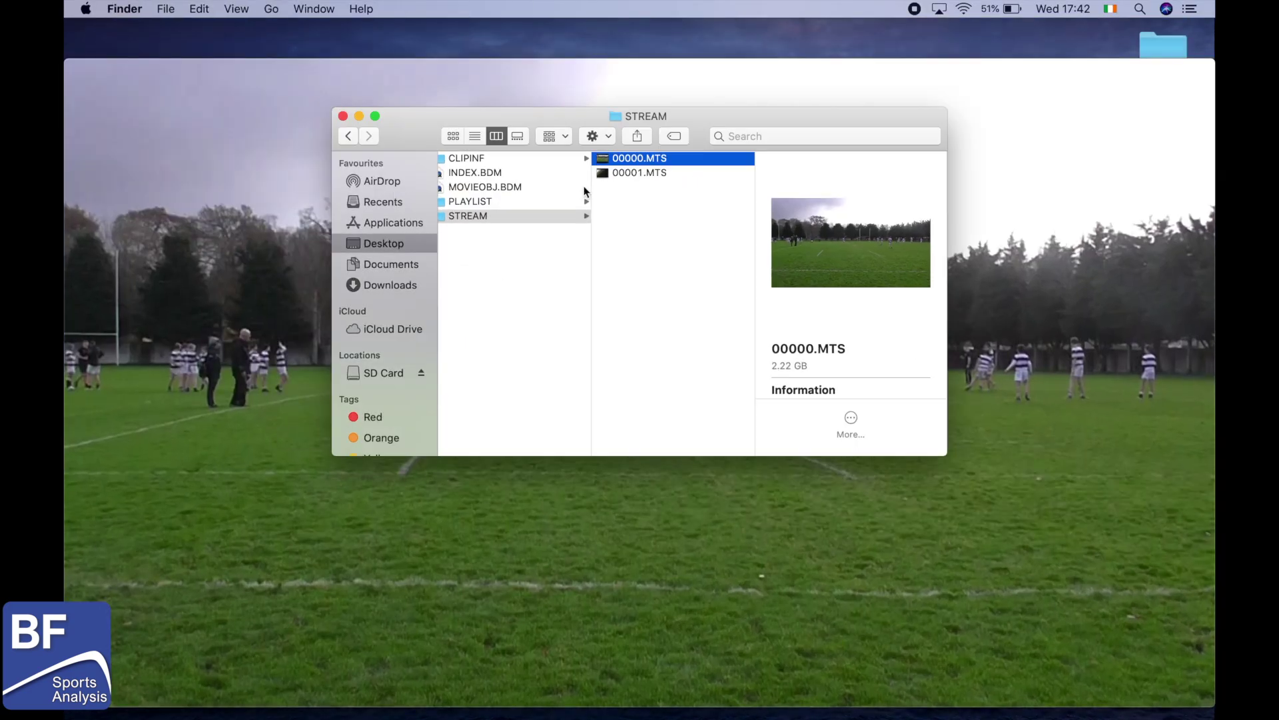
left_click_drag(635, 175, 879, 642)
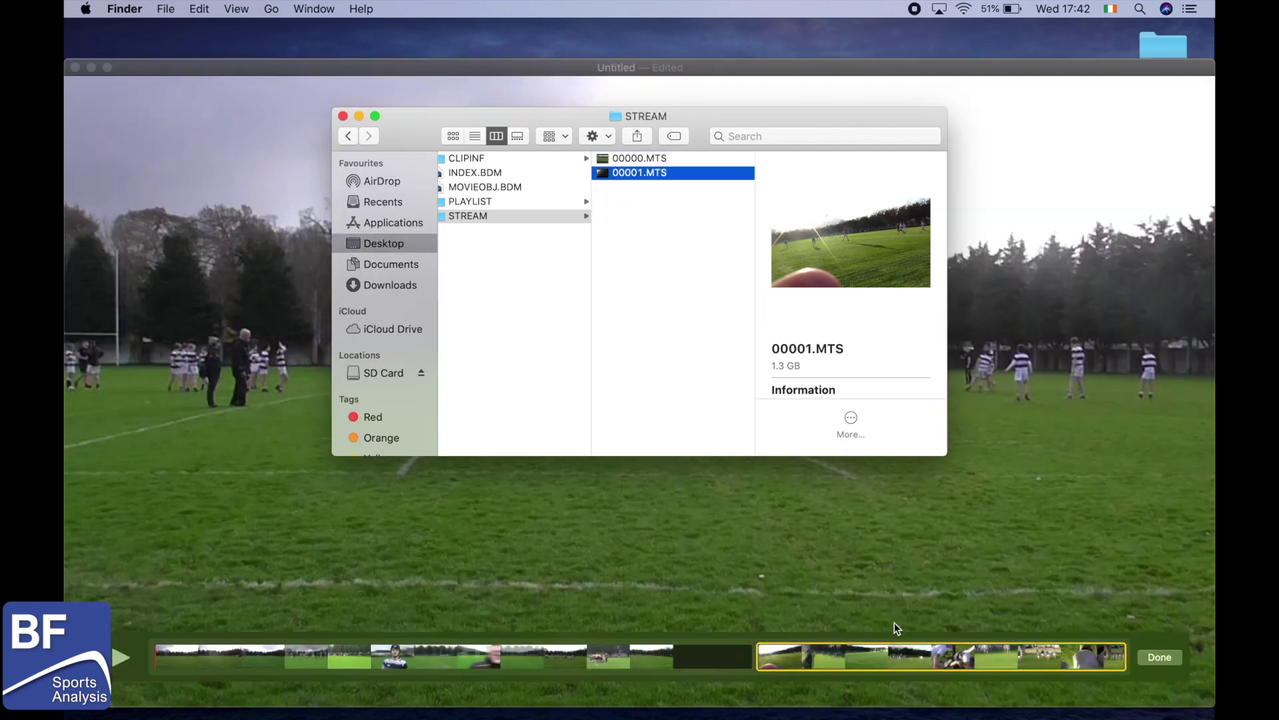
left_click(1175, 657)
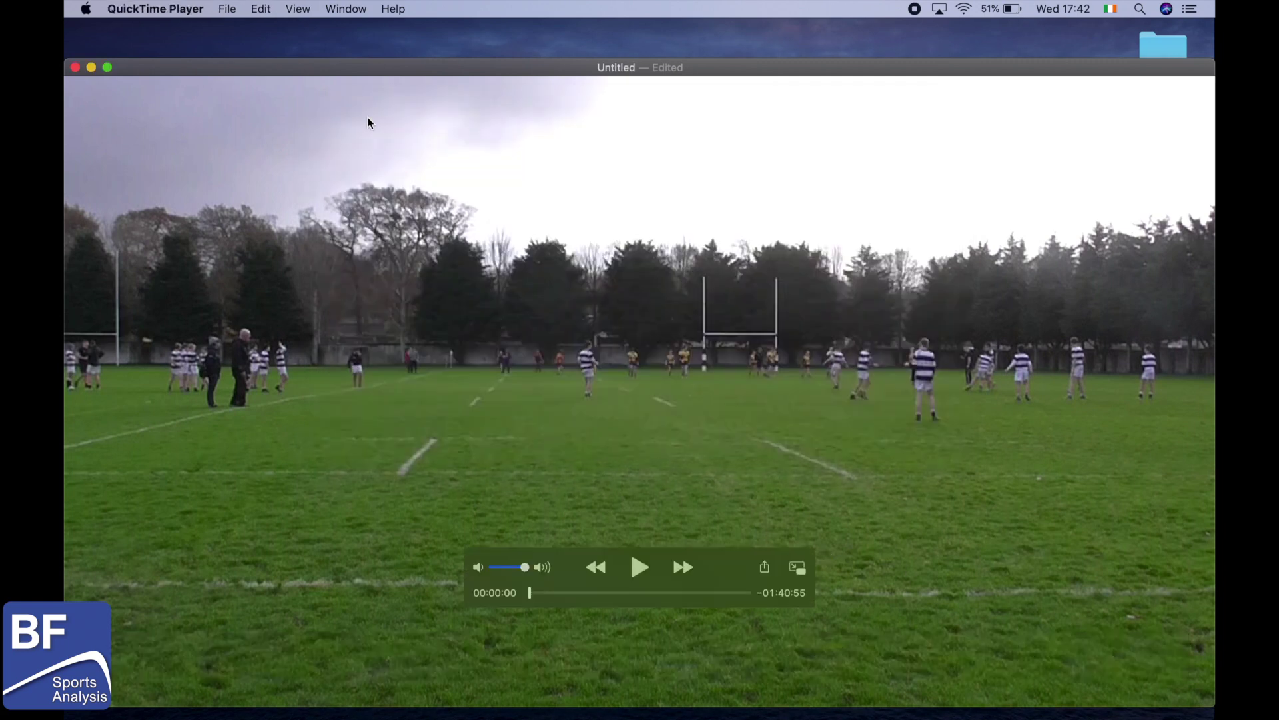
left_click(229, 10)
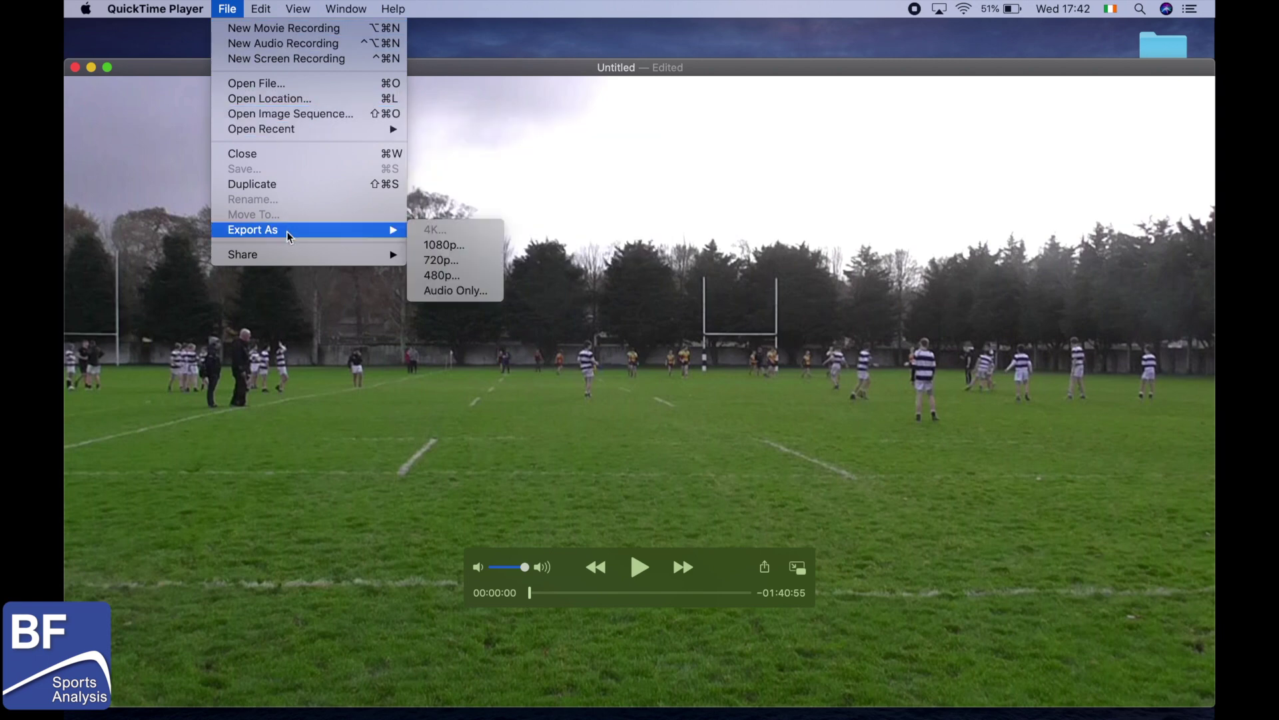
mouse_move(300, 229)
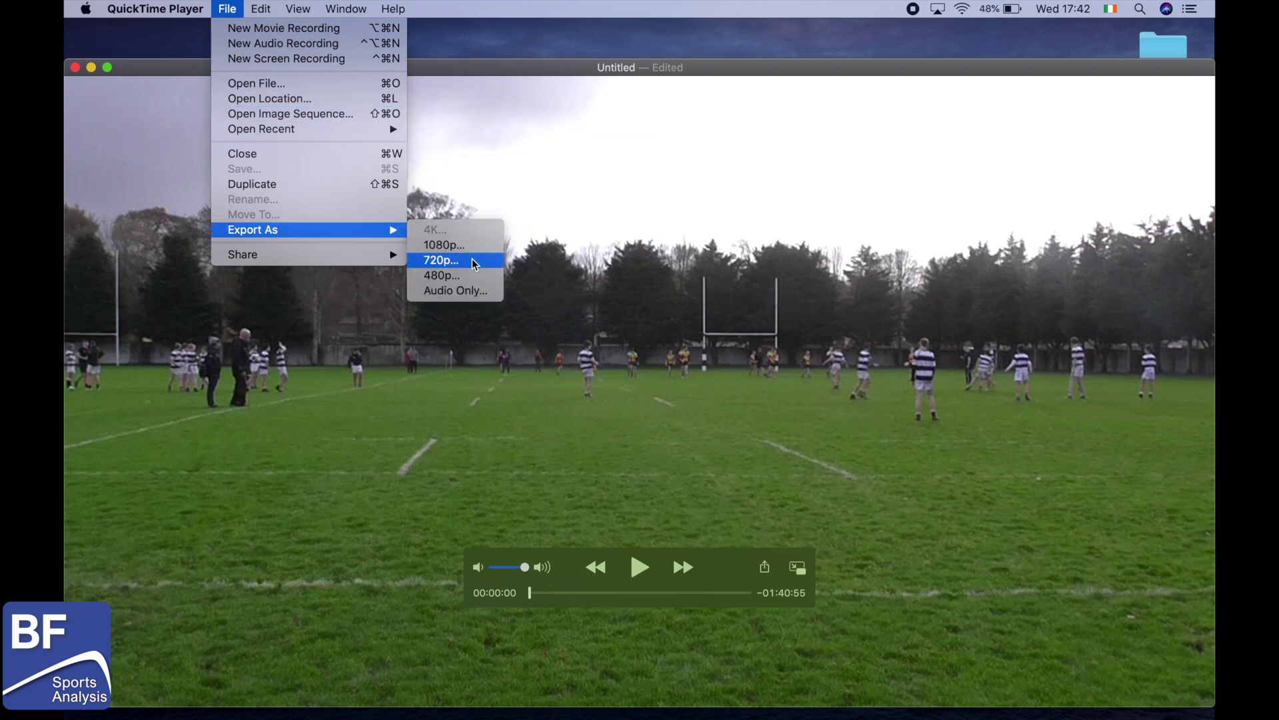
- Export the joined movie at 720p as 'match' to the Desktop
left_click(473, 263)
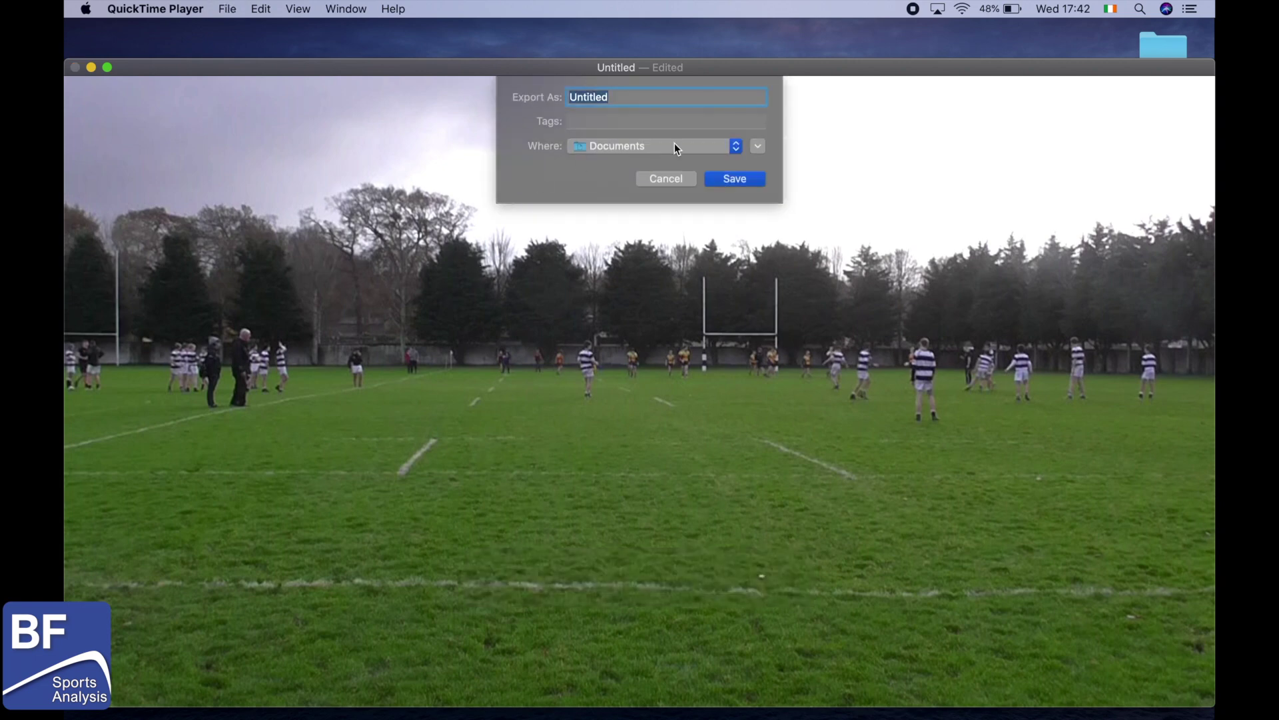
type("match")
left_click(736, 147)
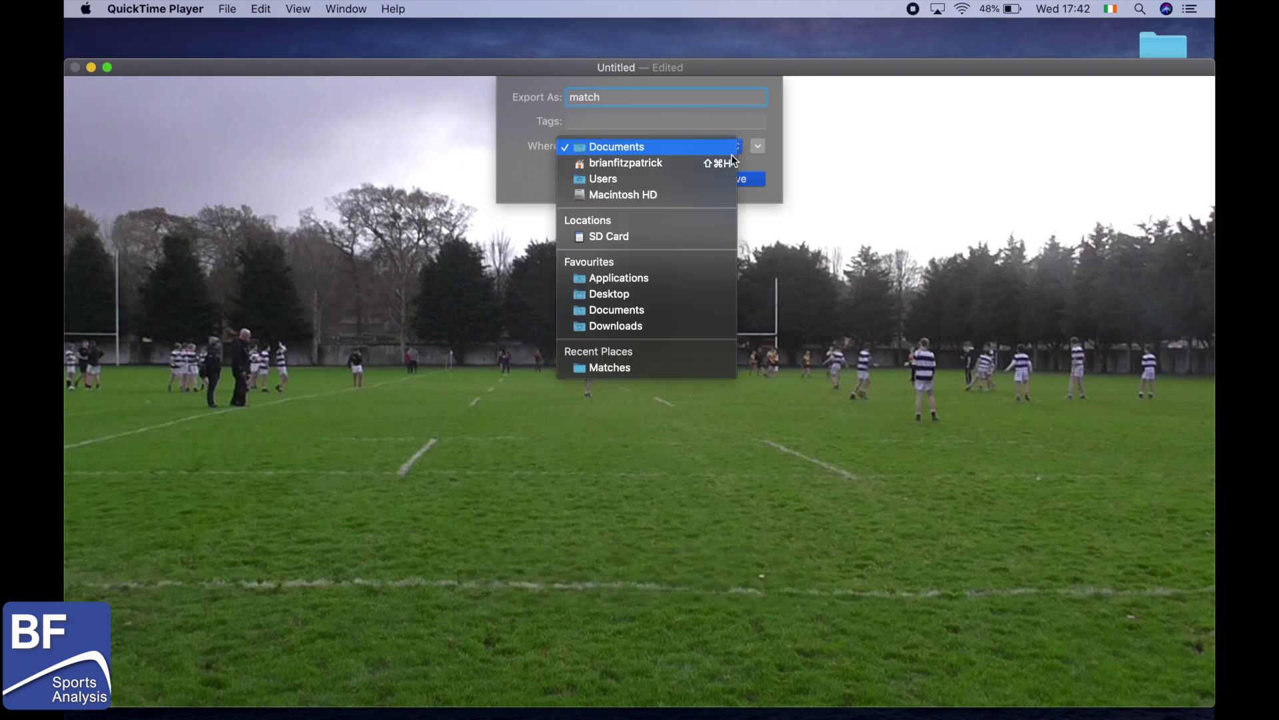
left_click(665, 295)
mouse_move(124, 86)
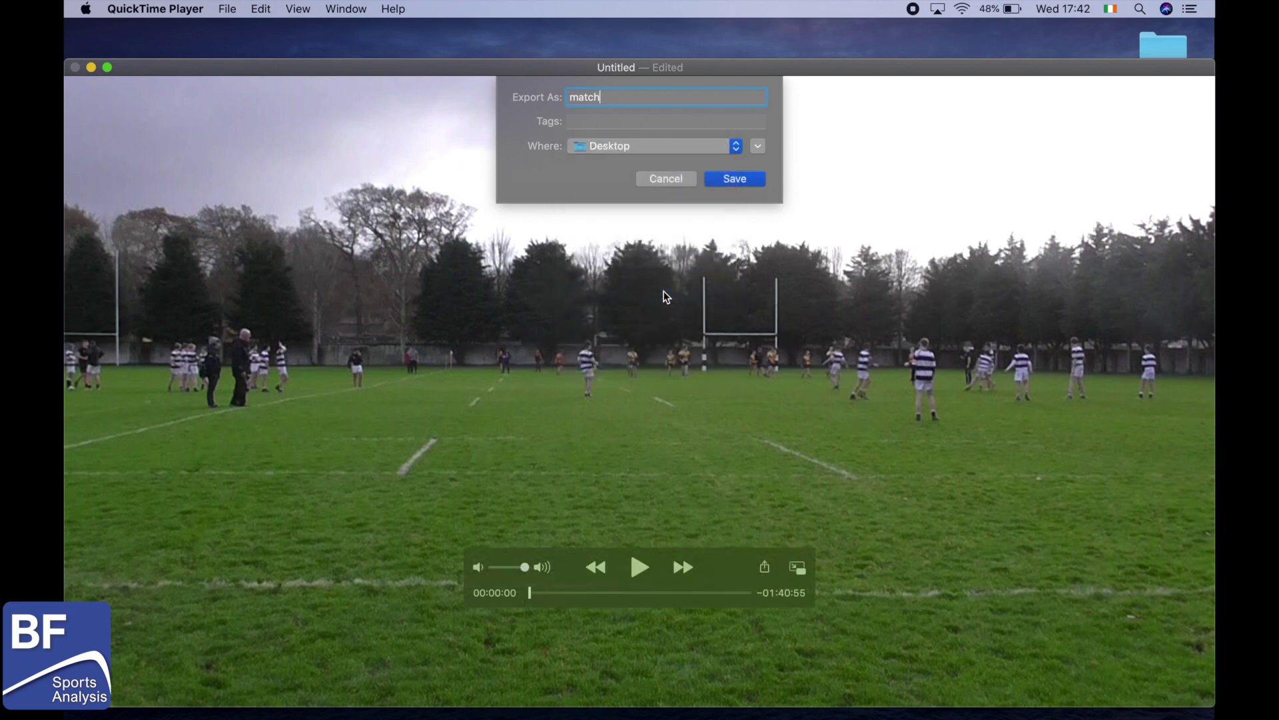
left_click(739, 180)
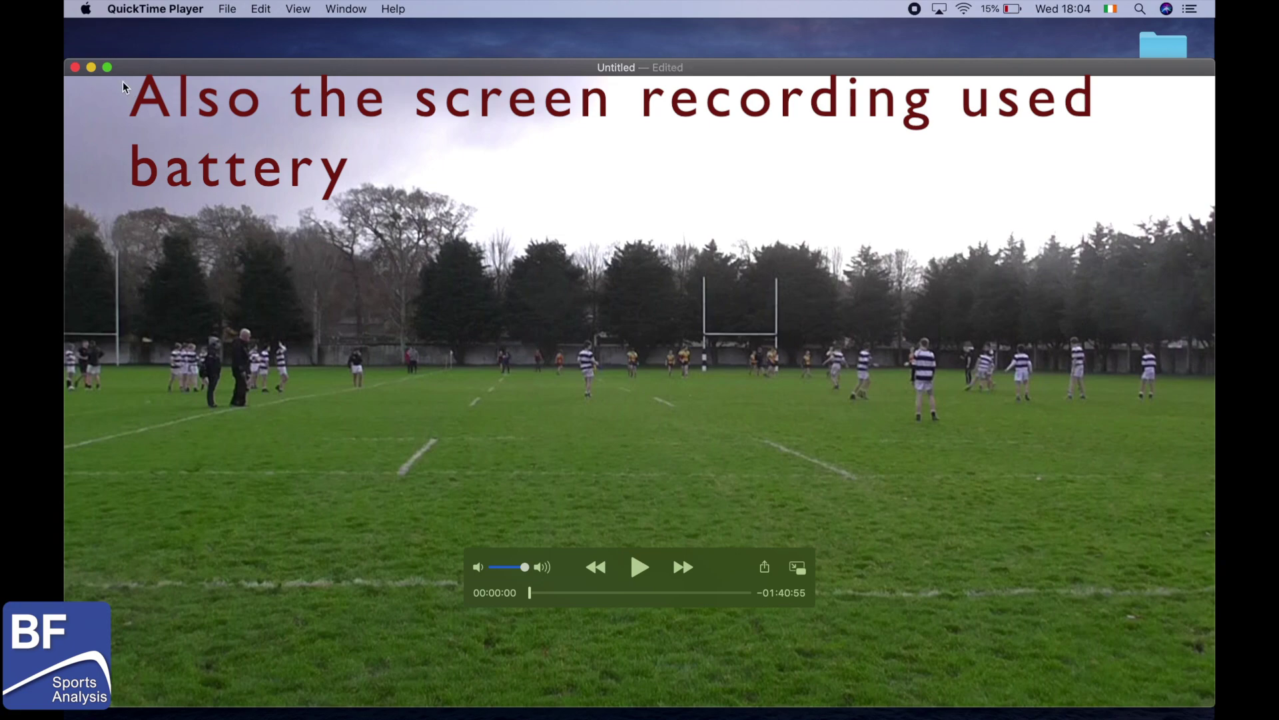
- Close the Untitled movie window and delete it without saving
left_click(74, 67)
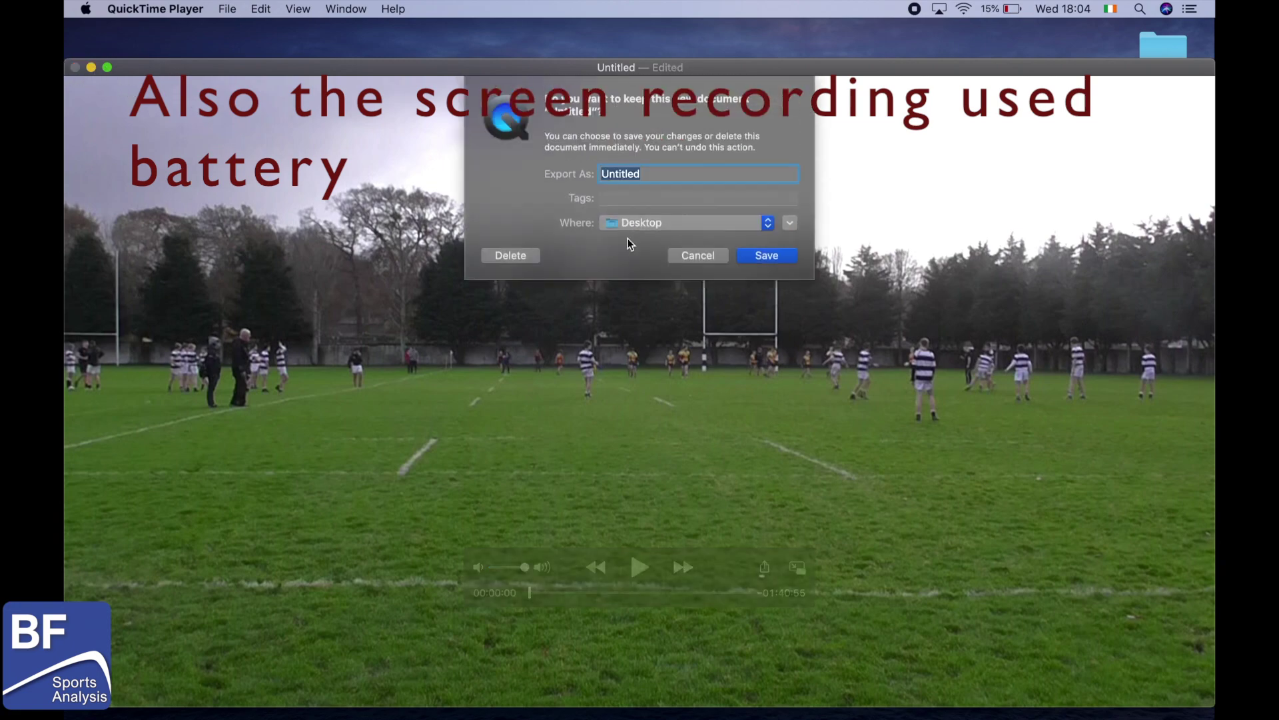
left_click(529, 257)
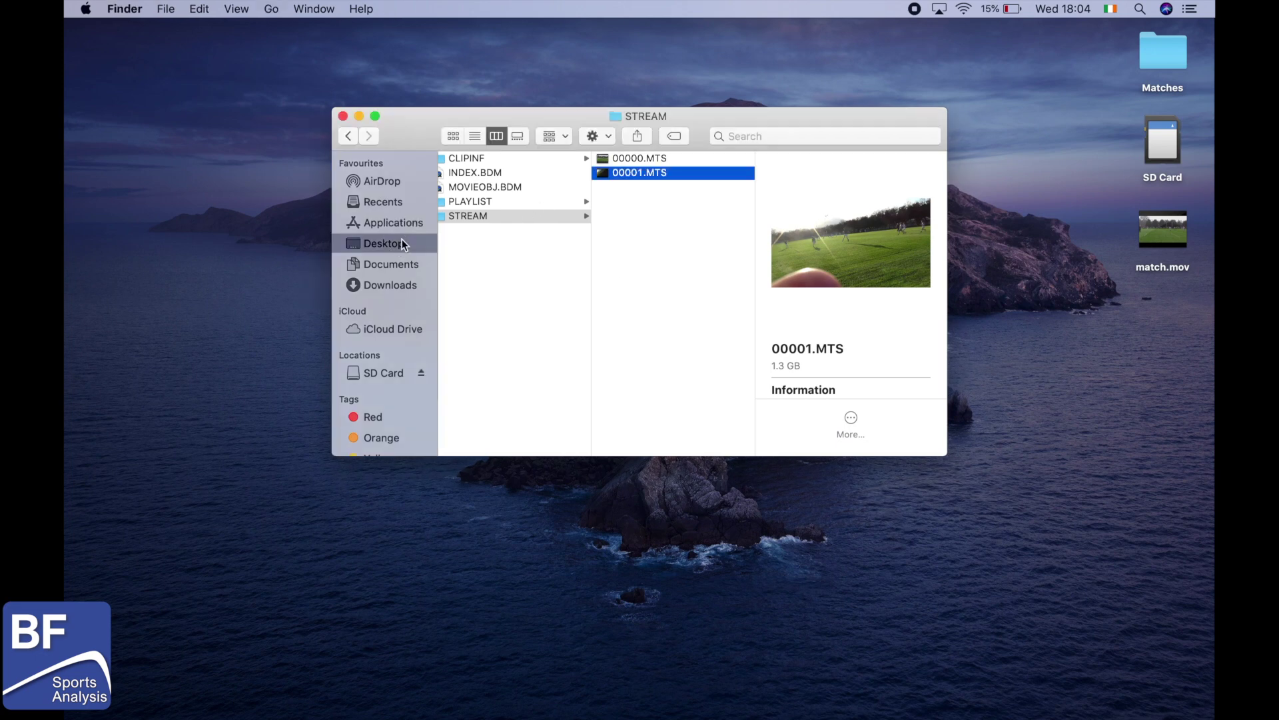
- Select match.mov in the Desktop folder to check its 1280×720 size and 01:40:55 length
left_click(401, 242)
left_click(481, 158)
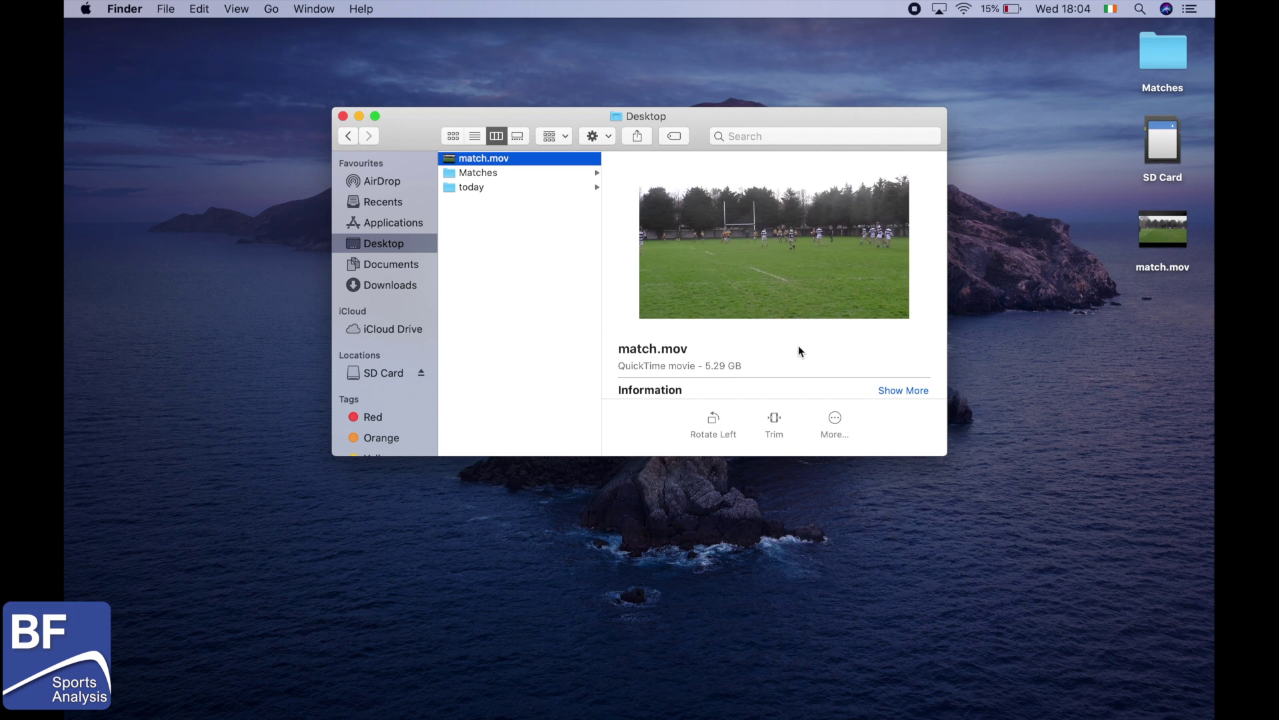
scroll(798, 345, "down", 3)
scroll(800, 355, "down", 2)
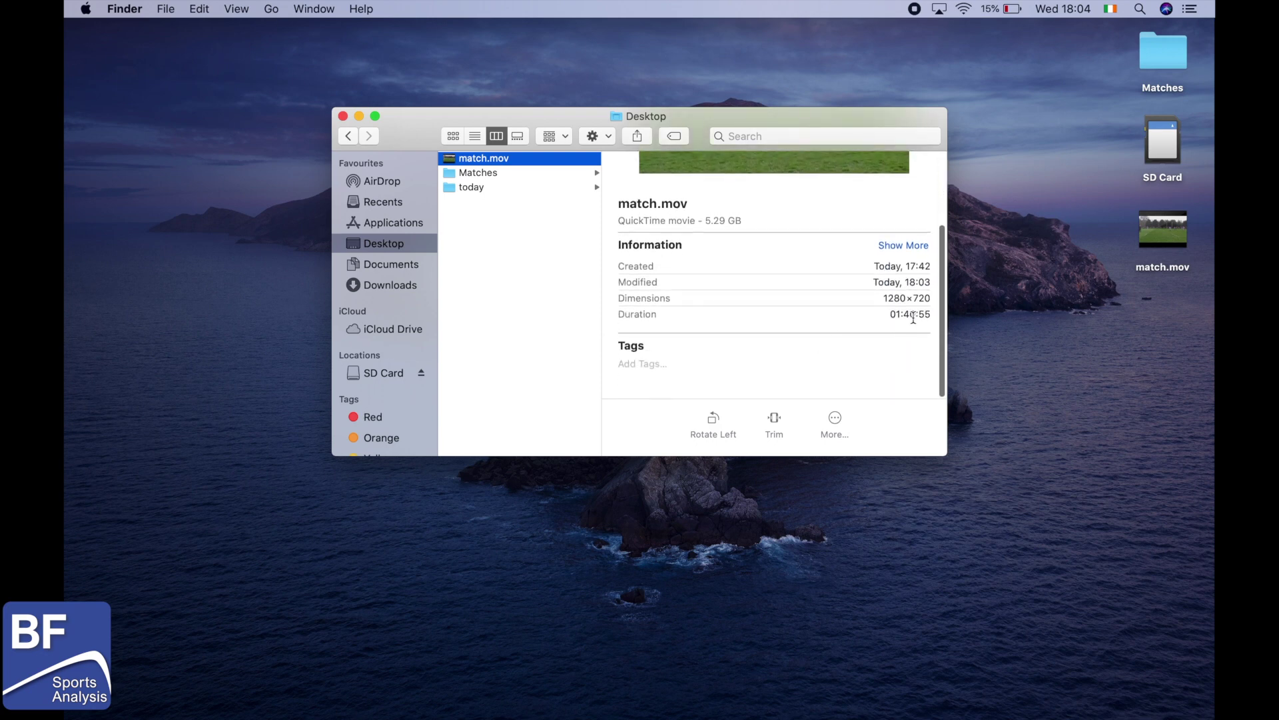